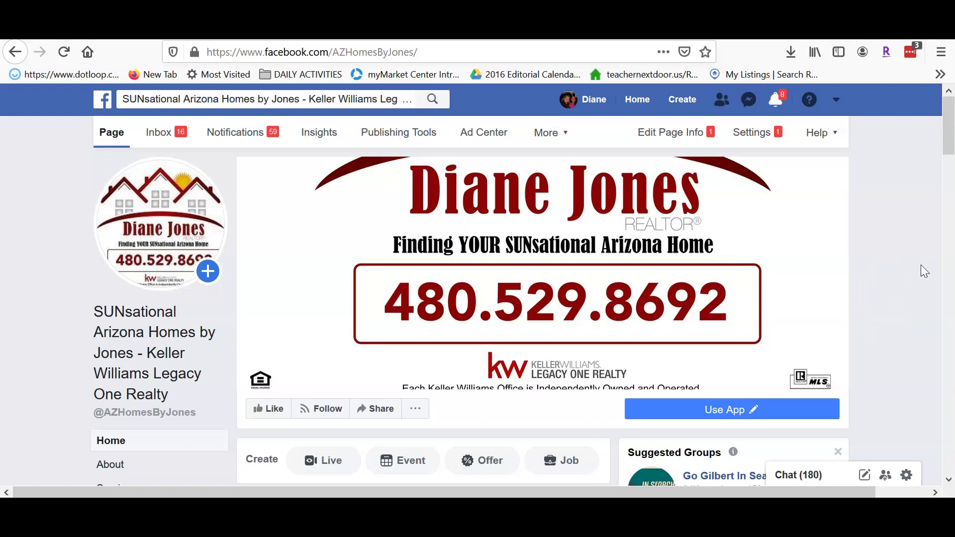
# Test the page's Use App button to see where it currently leads
pyautogui.click(772, 411)
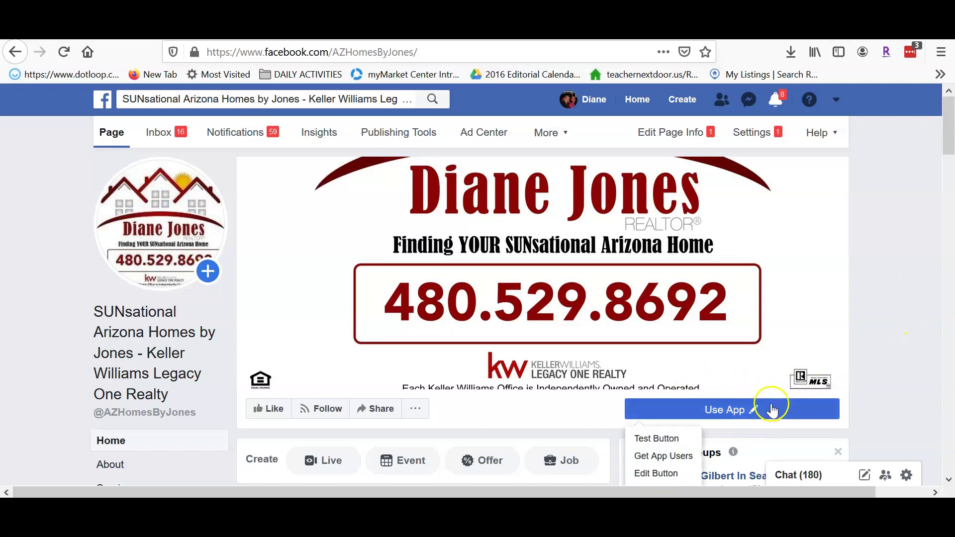
pyautogui.click(678, 418)
pyautogui.click(704, 410)
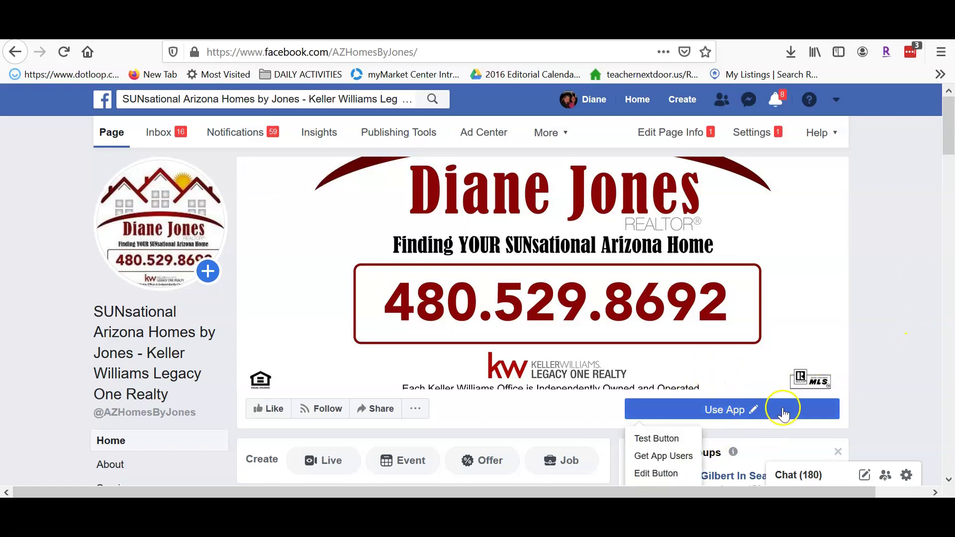
pyautogui.click(665, 440)
pyautogui.click(666, 440)
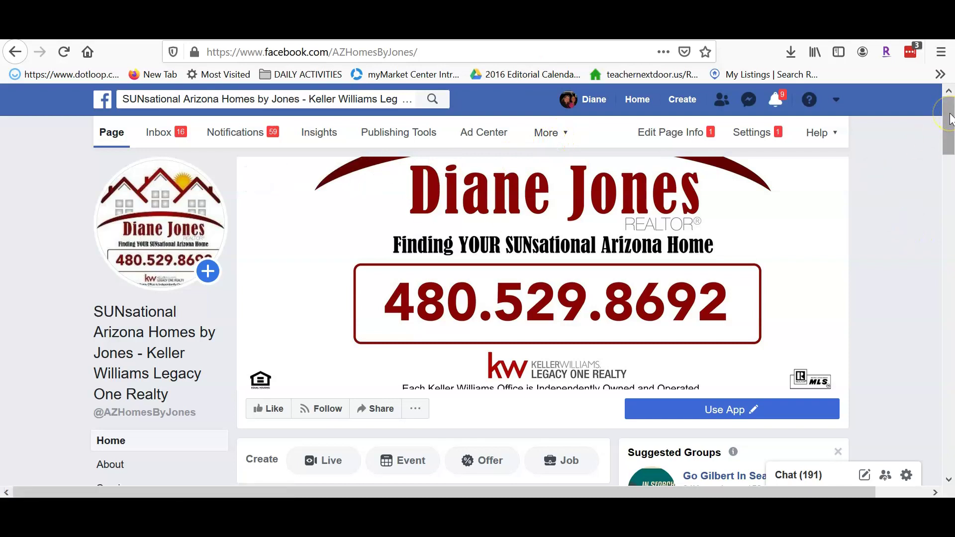
# Edit the Use App button and choose to change which button the page shows
pyautogui.scroll(-3, 950, 119)
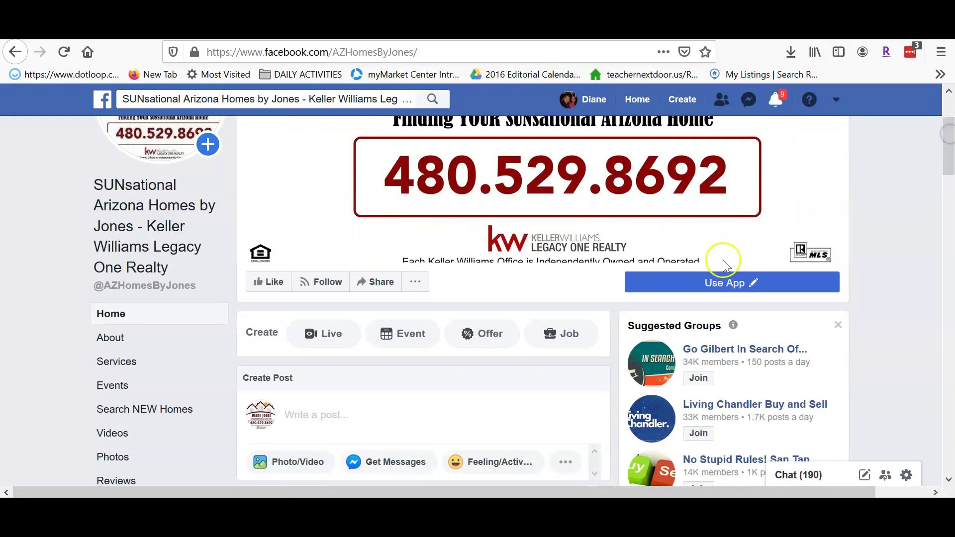
pyautogui.click(718, 286)
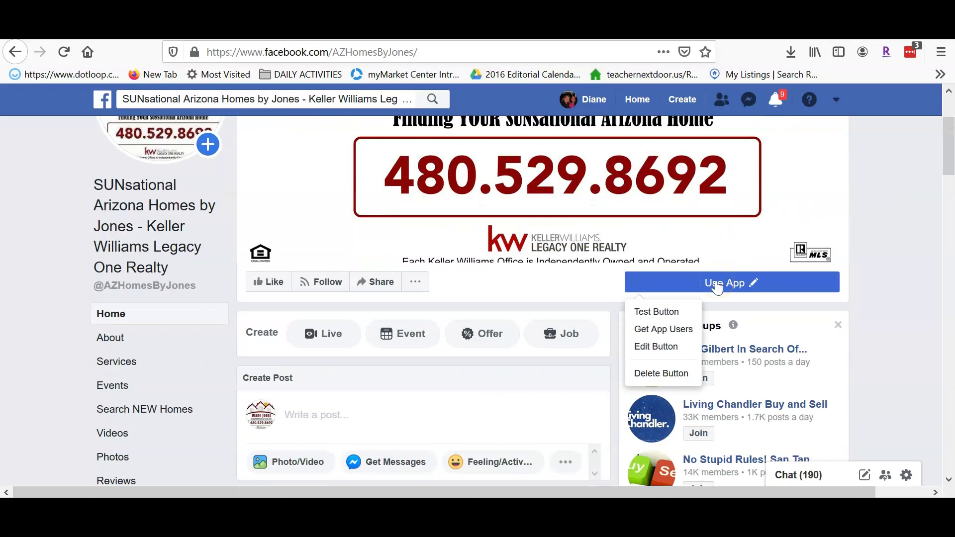
pyautogui.click(672, 348)
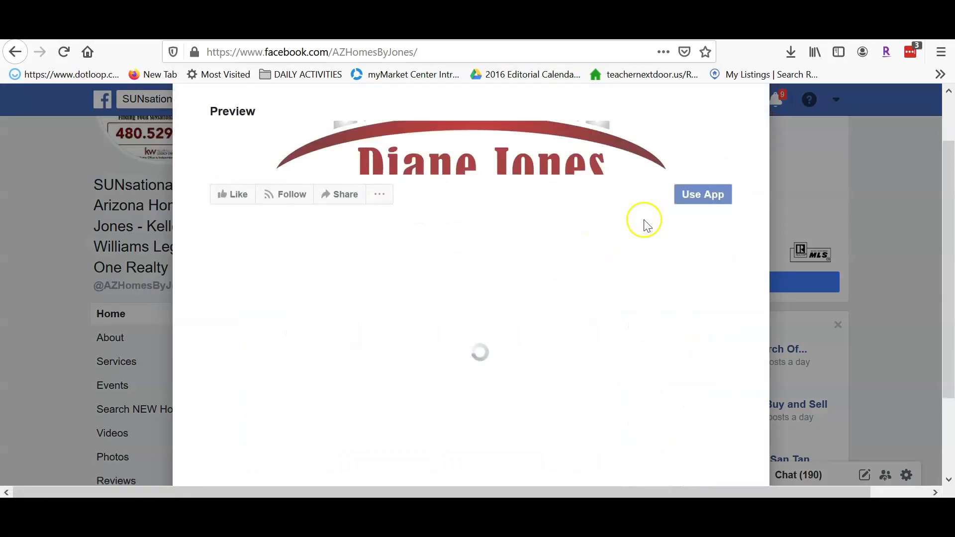
pyautogui.scroll(-3, 644, 222)
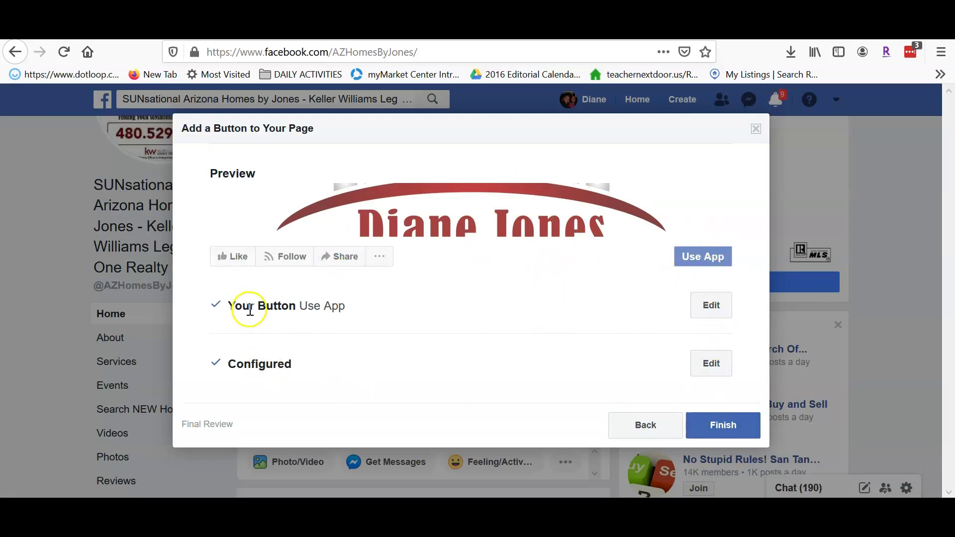
pyautogui.click(711, 306)
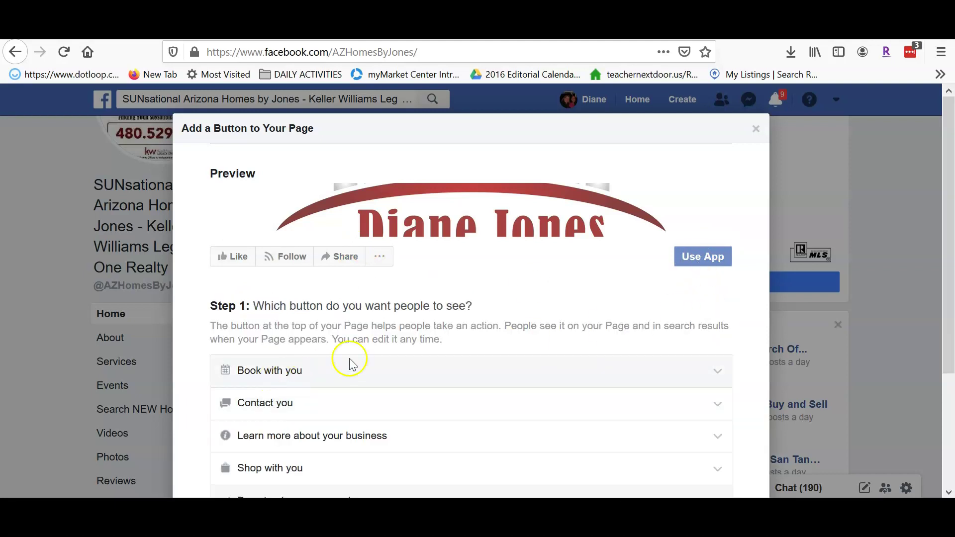
# Keep Use App as the button type and continue to Step 2
pyautogui.scroll(-2, 350, 365)
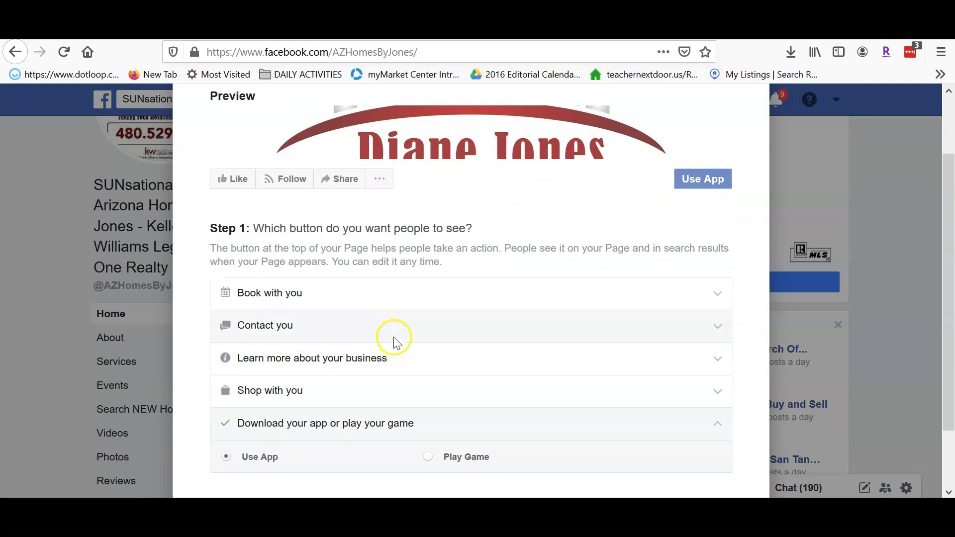
pyautogui.scroll(-2, 397, 341)
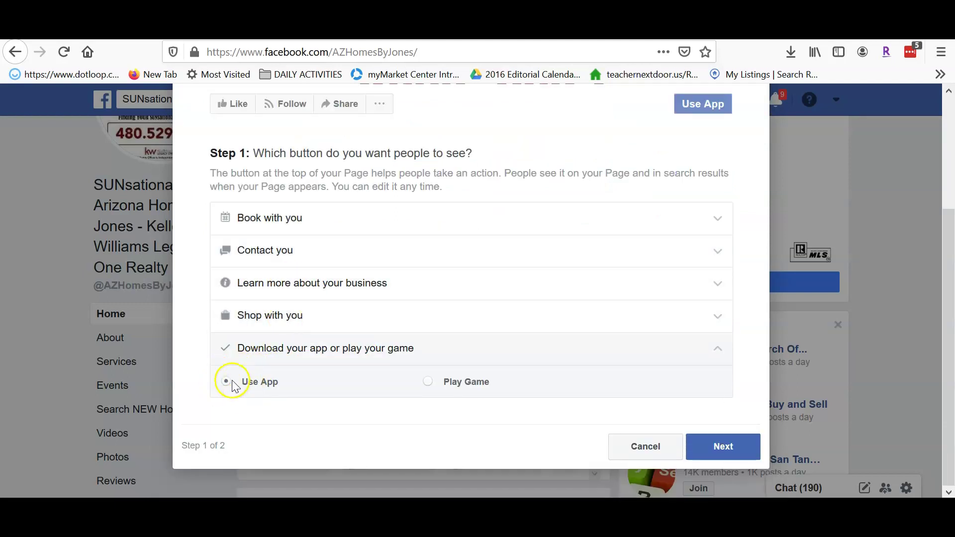
pyautogui.click(724, 445)
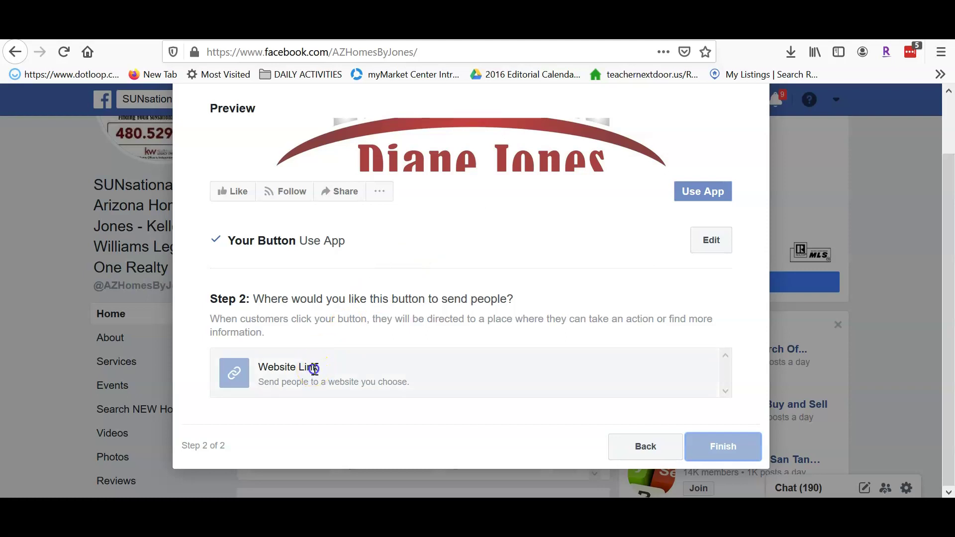
# Choose Website Link as the destination for the Use App button
pyautogui.click(314, 370)
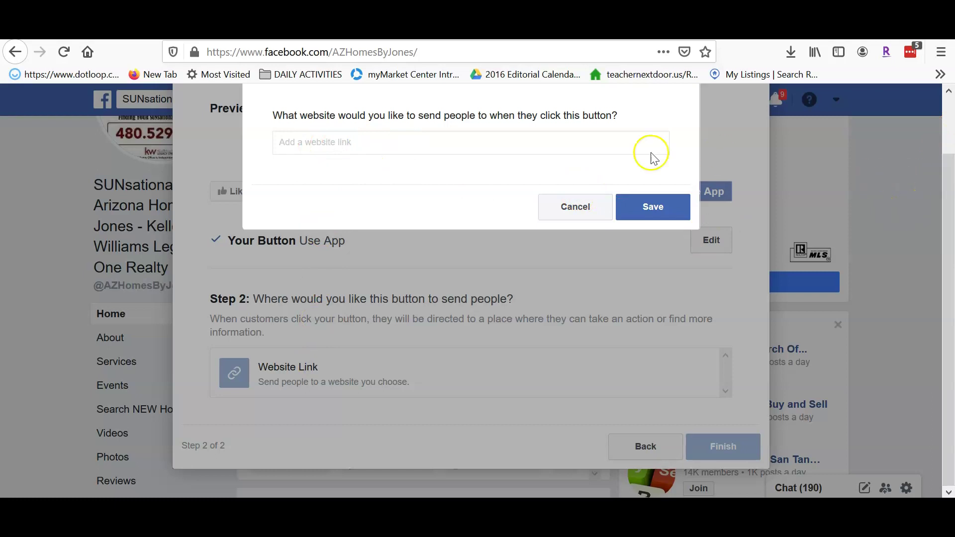
# Select the download URL in Outlook's 'Facebook business page' email, then return to Facebook's link prompt
pyautogui.moveTo(408, 512)
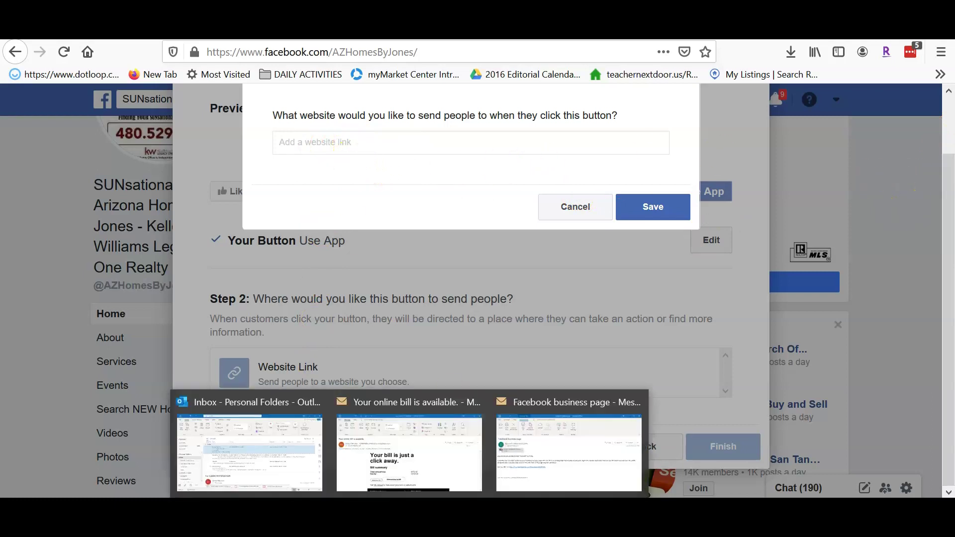
pyautogui.click(568, 453)
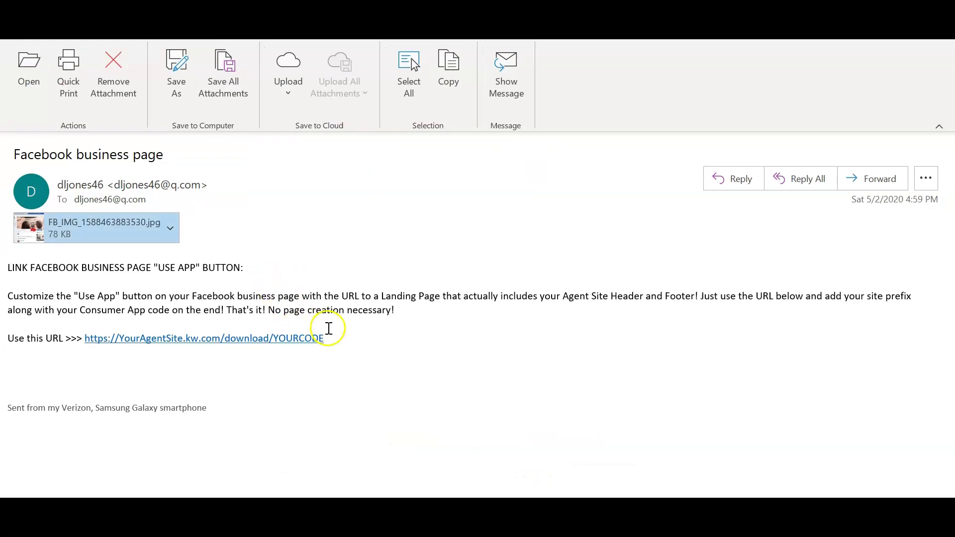
pyautogui.moveTo(346, 338); pyautogui.dragTo(85, 337)
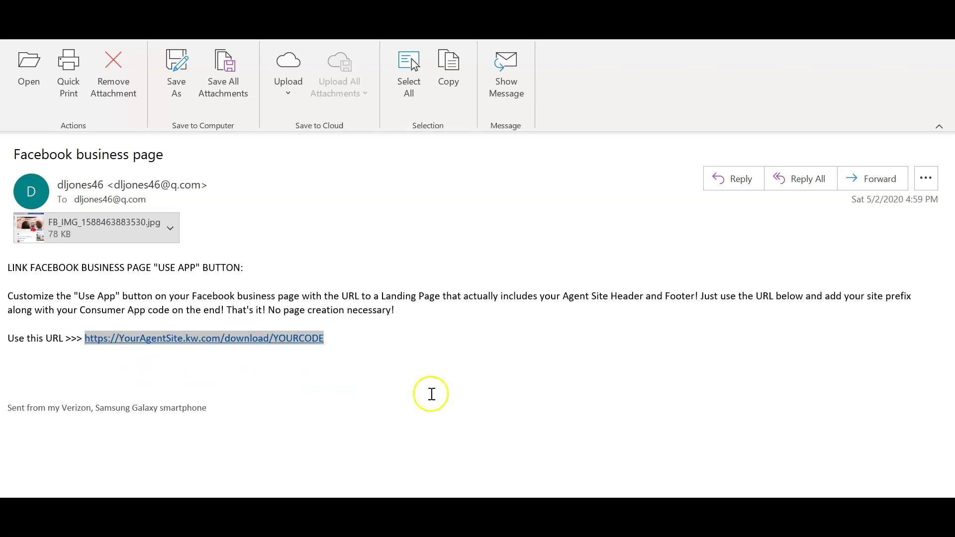
pyautogui.click(433, 448)
pyautogui.click(307, 144)
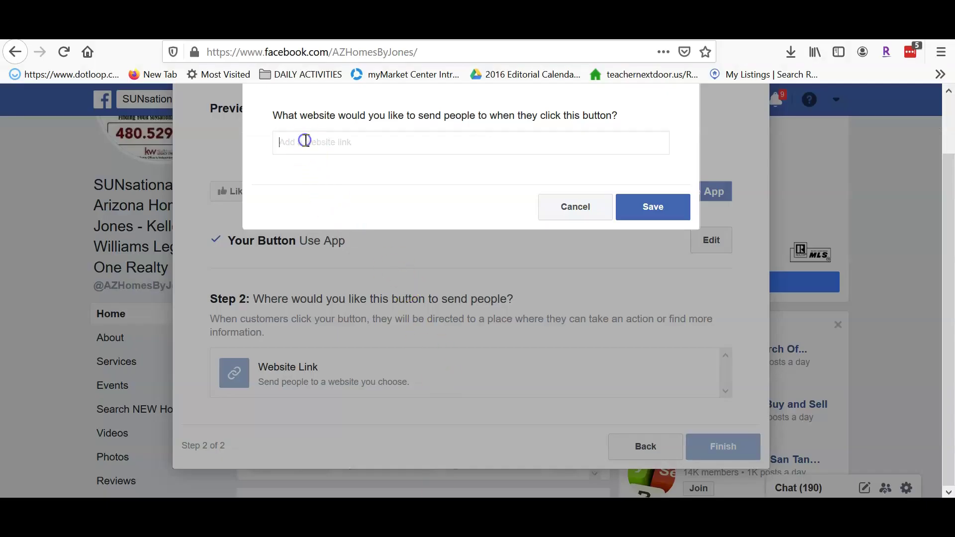
pyautogui.write('htt')
pyautogui.write('ps://sunsationalarizonahomes.kw.com')
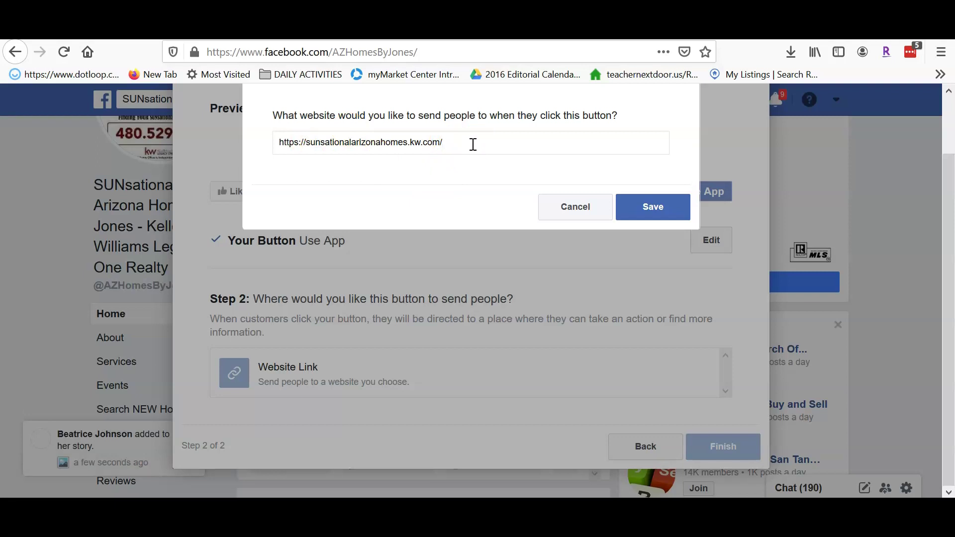
pyautogui.write('/KW2R')
pyautogui.write('B53')
pyautogui.write('EZ')
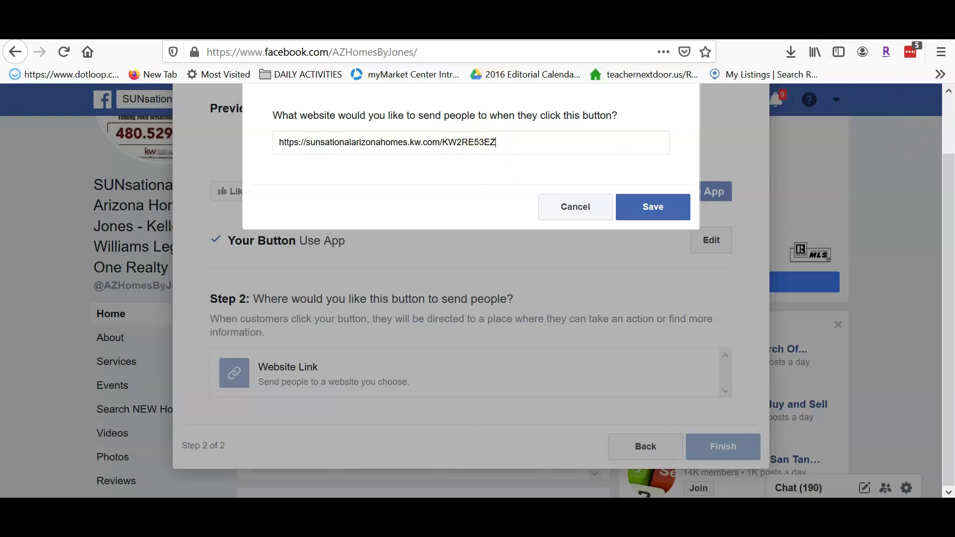
pyautogui.hotkey('ctrl', 'Tab')
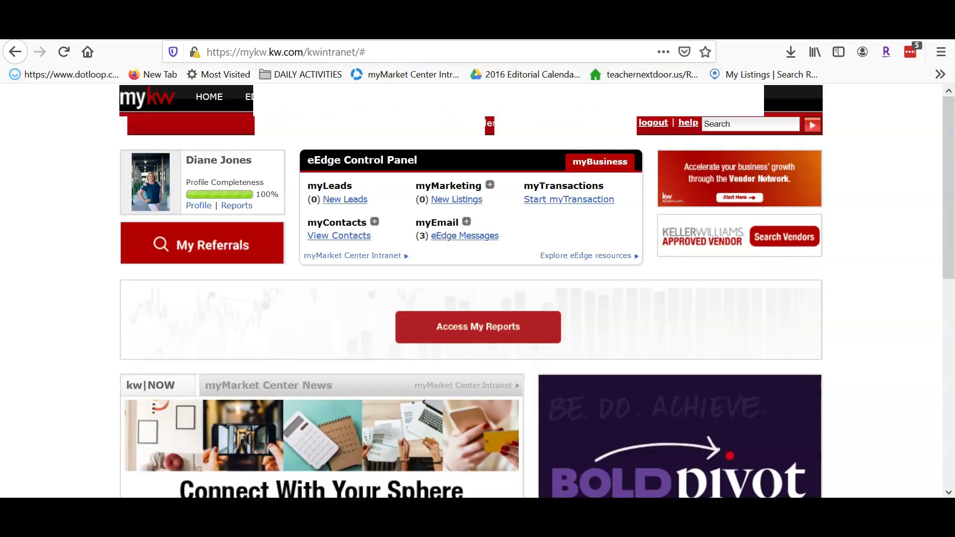
# Reload the myKW dashboard and bring up the HOME menu links
pyautogui.click(64, 52)
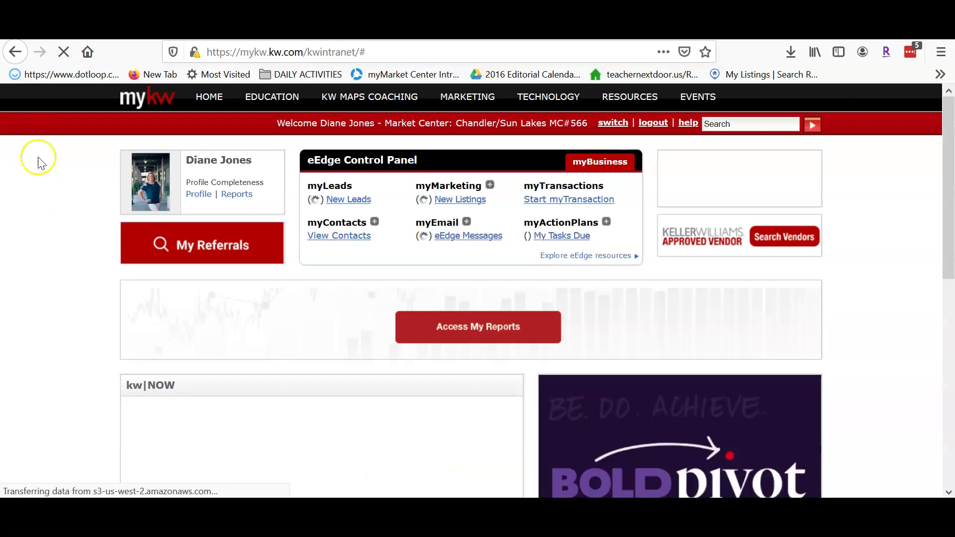
pyautogui.moveTo(207, 100)
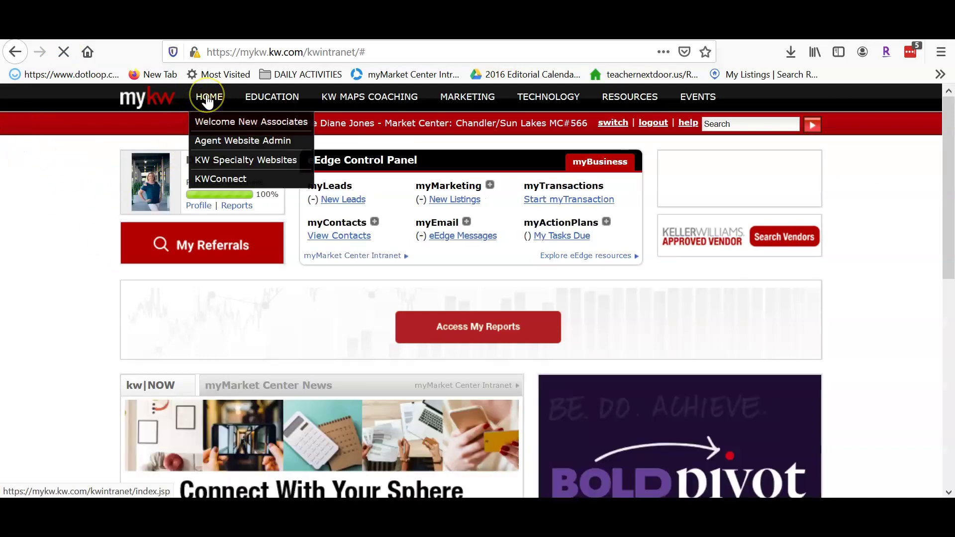
# Copy the agent's Mobile Text Code from Agent Website Admin's 4.5 Mobile Property Search page
pyautogui.click(219, 141)
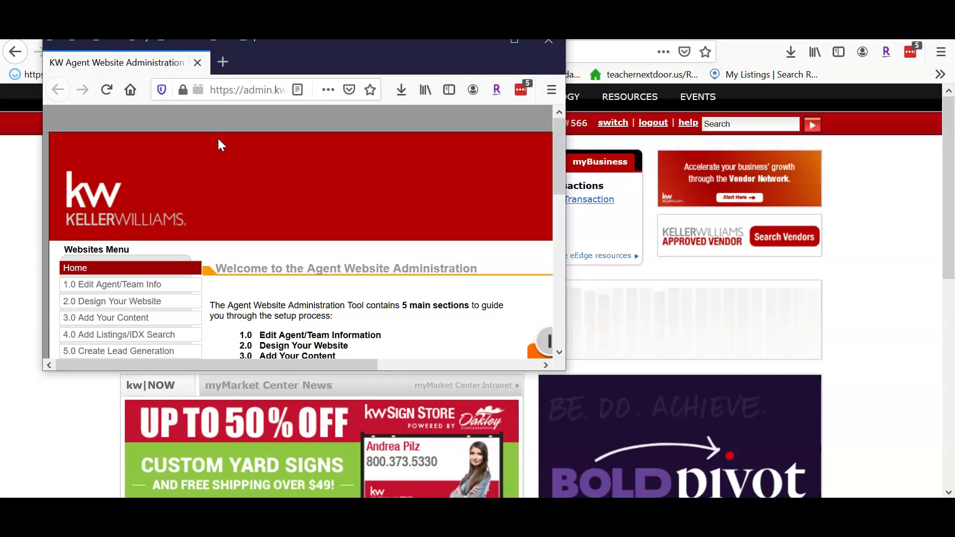
pyautogui.moveTo(559, 128); pyautogui.dragTo(550, 176)
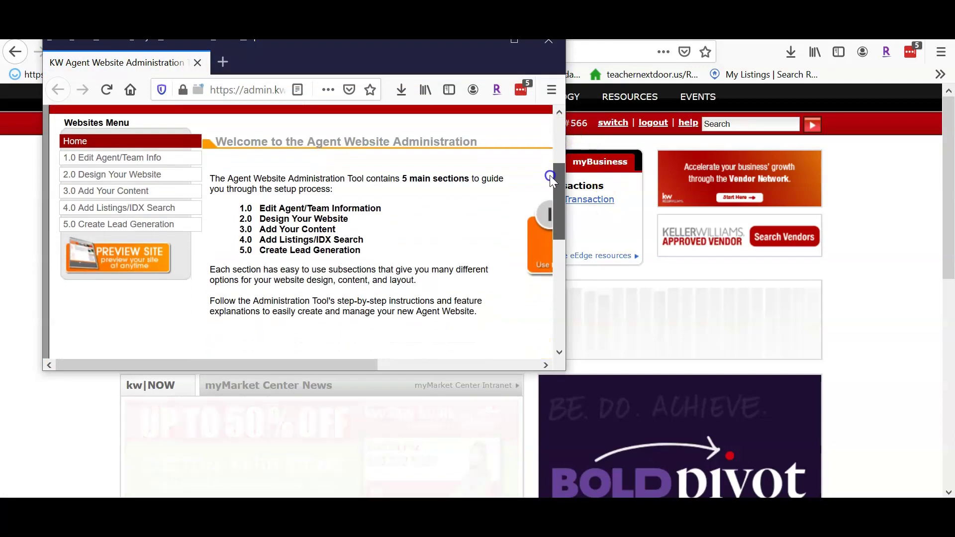
pyautogui.click(109, 209)
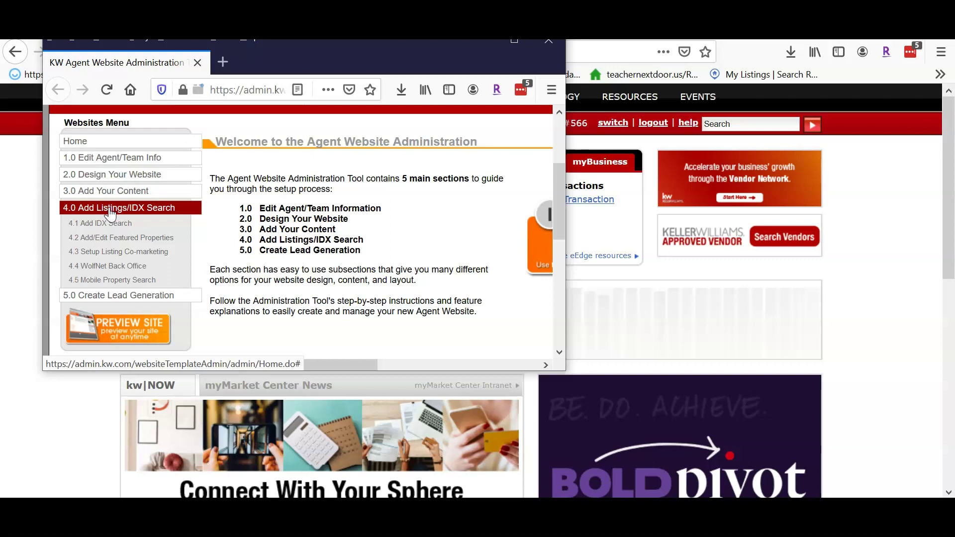
pyautogui.click(107, 282)
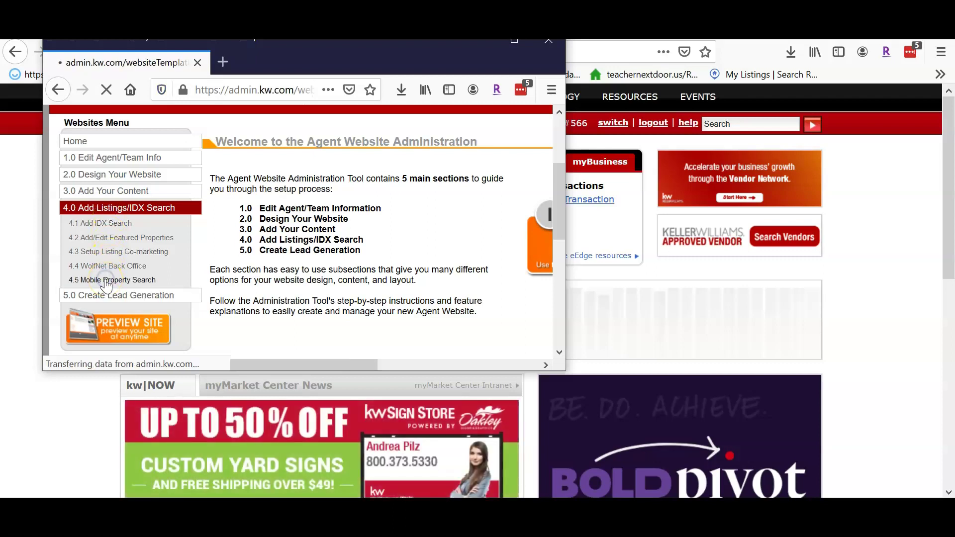
pyautogui.moveTo(558, 141); pyautogui.dragTo(564, 197)
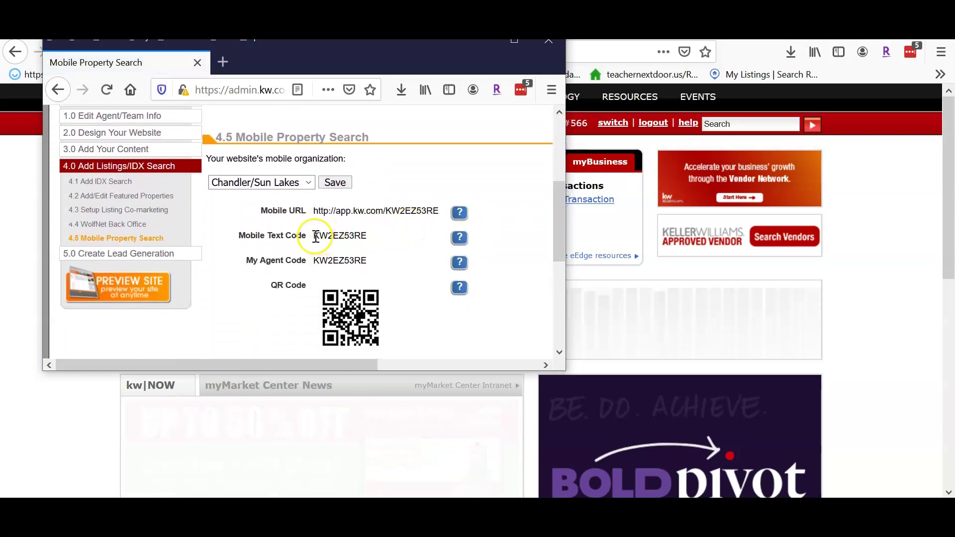
pyautogui.moveTo(315, 237); pyautogui.dragTo(368, 238)
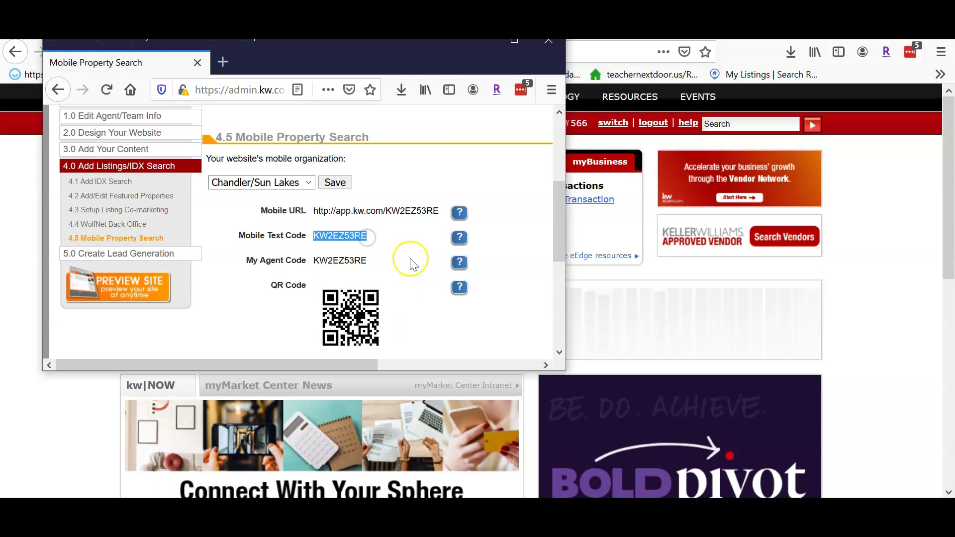
pyautogui.rightClick(345, 246)
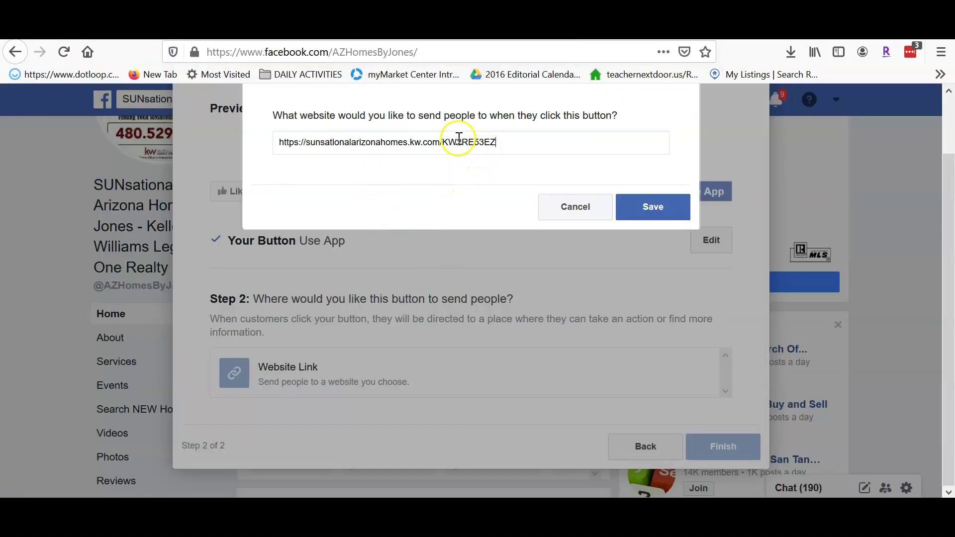
# Replace the code at the end of the website link, then save and finish the button
pyautogui.moveTo(445, 144); pyautogui.dragTo(508, 141)
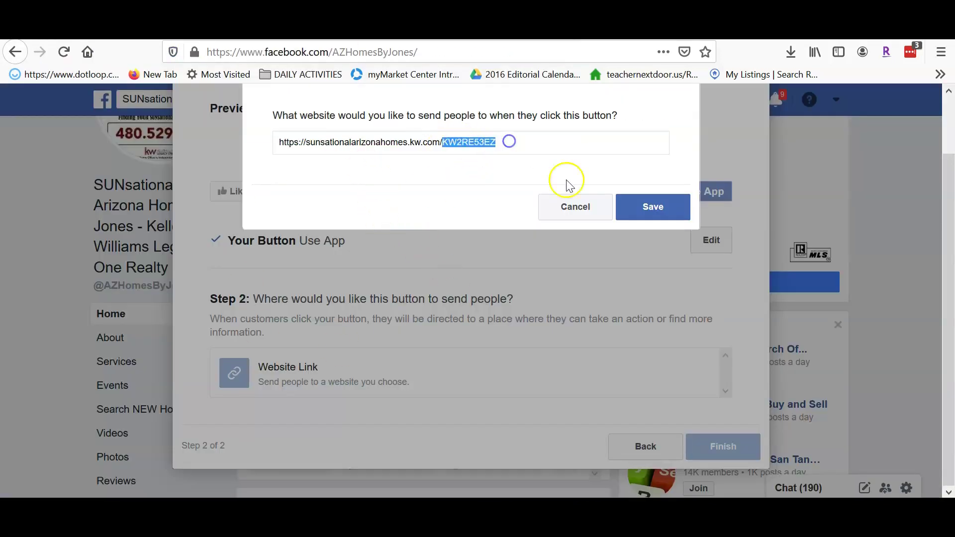
pyautogui.click(652, 207)
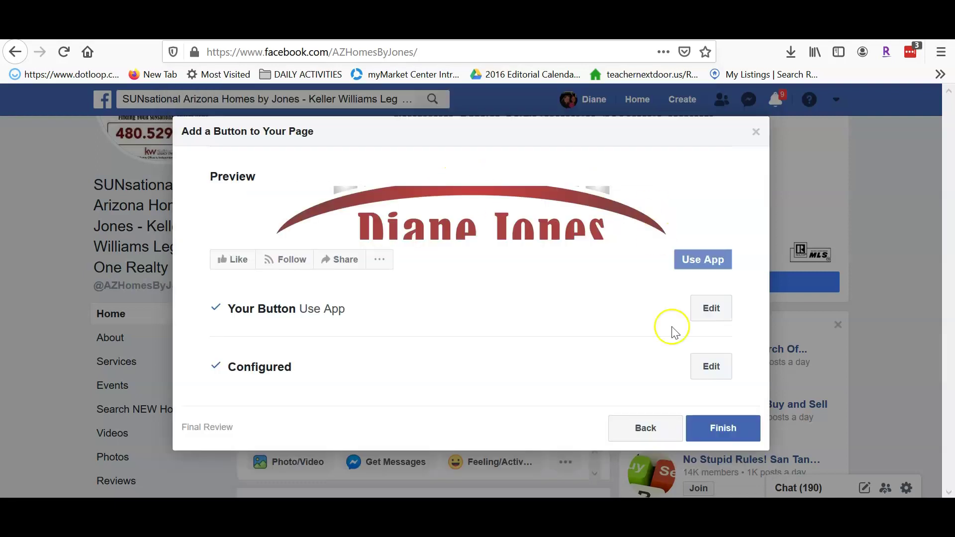
pyautogui.click(713, 431)
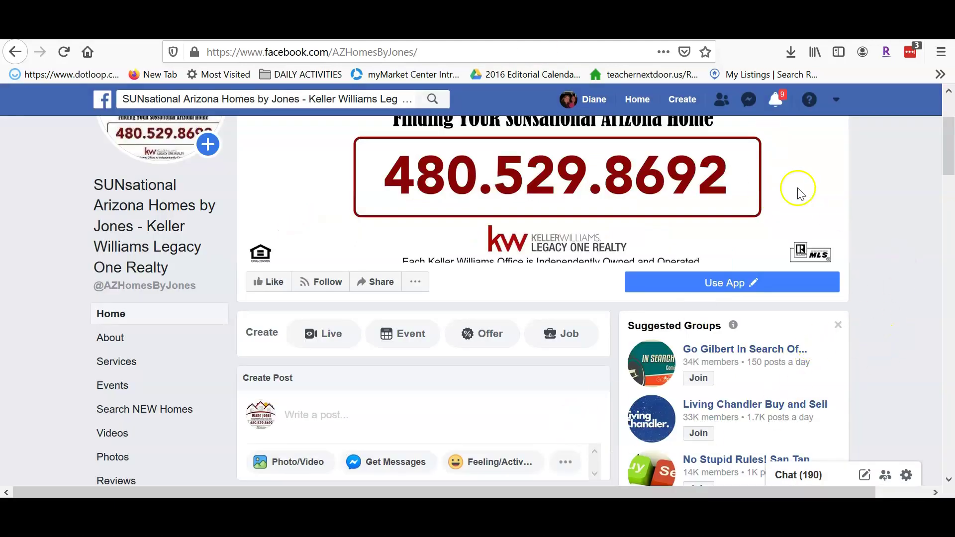
# Test the updated Use App button to confirm it opens the KW app download landing page
pyautogui.click(682, 282)
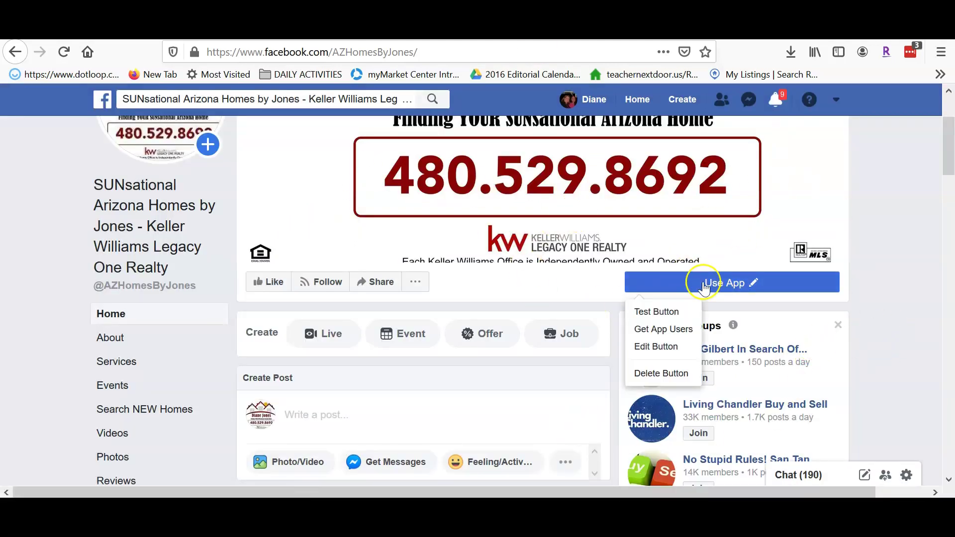
pyautogui.click(656, 312)
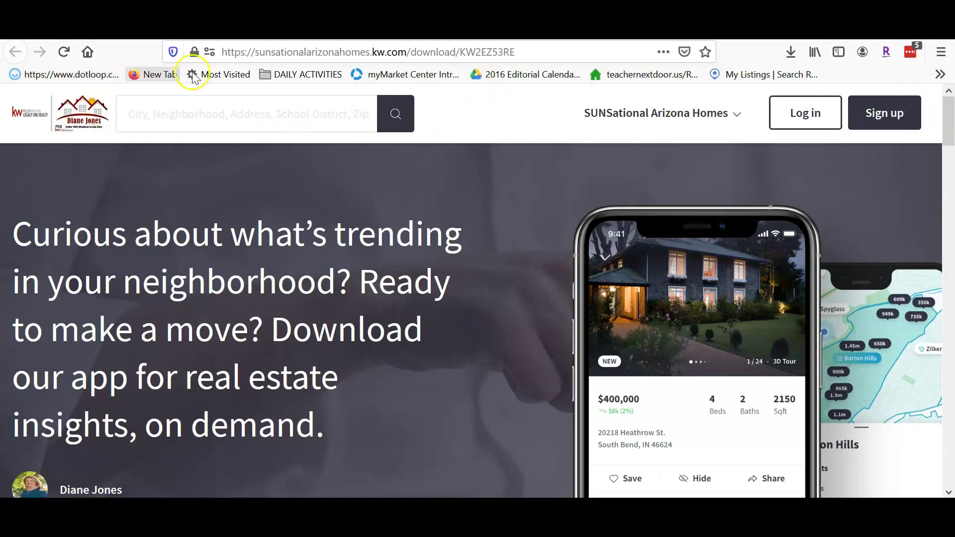
pyautogui.moveTo(253, 52); pyautogui.dragTo(535, 61)
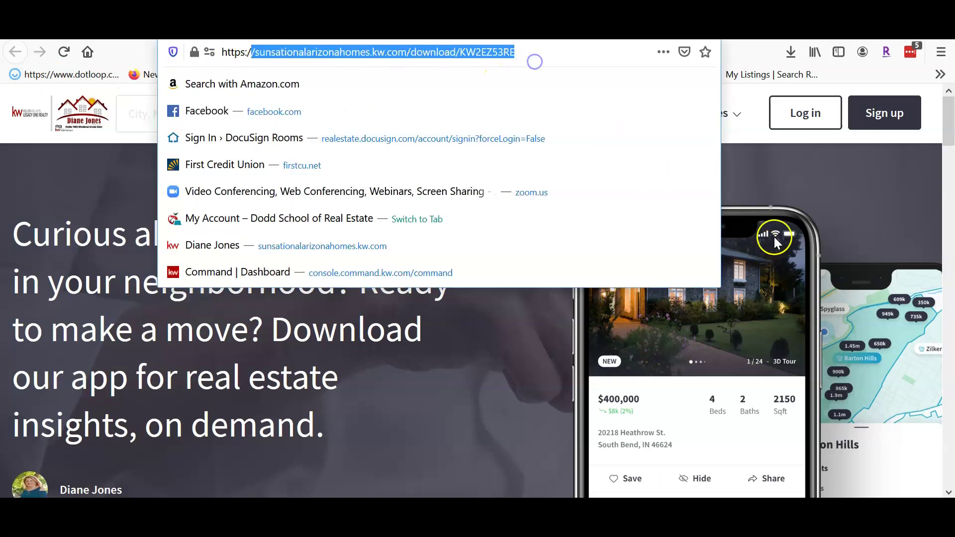
pyautogui.click(782, 197)
pyautogui.moveTo(950, 119); pyautogui.dragTo(951, 173)
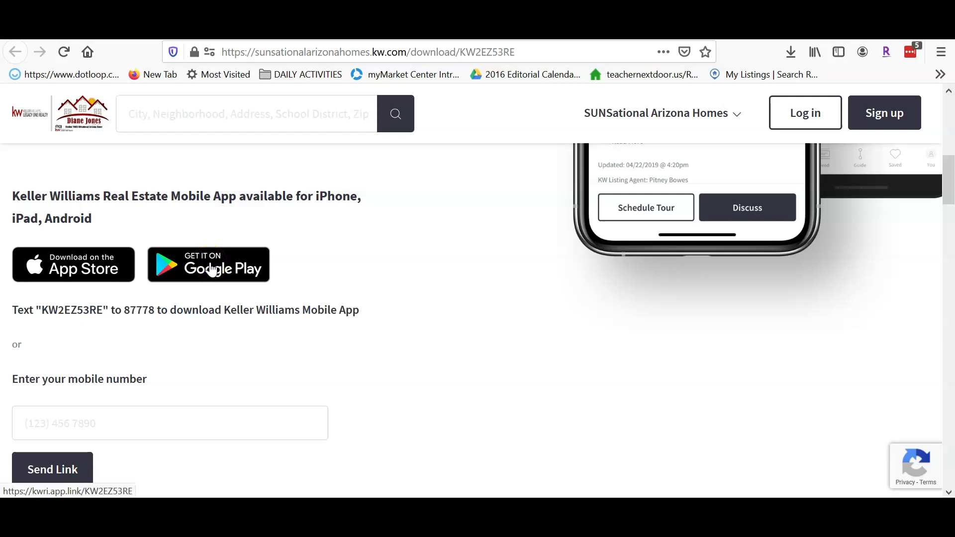
pyautogui.click(73, 269)
pyautogui.moveTo(946, 184); pyautogui.dragTo(950, 133)
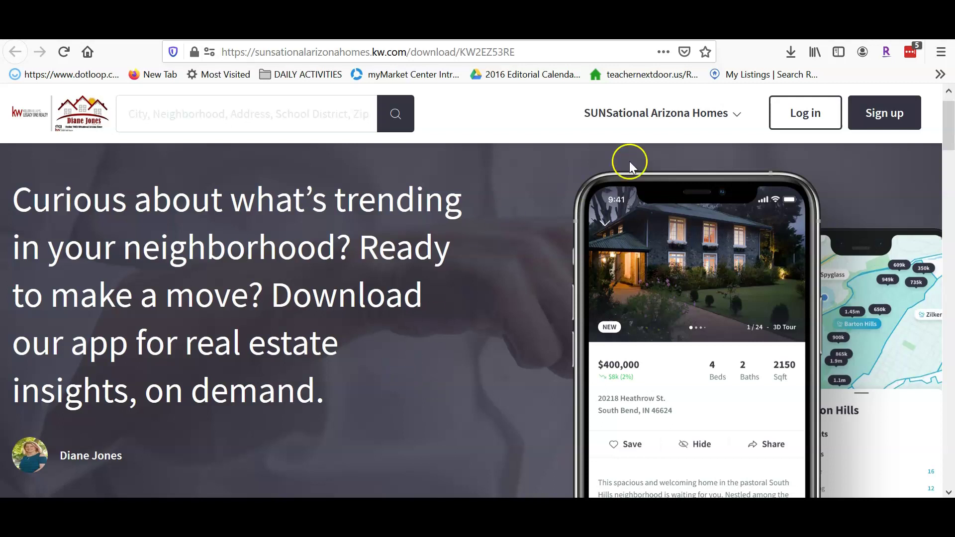
pyautogui.moveTo(752, 530)
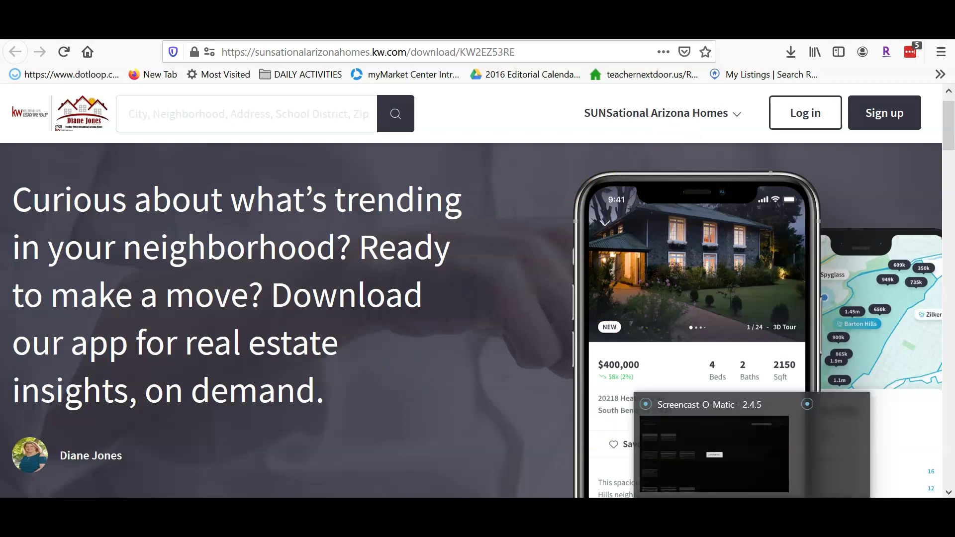